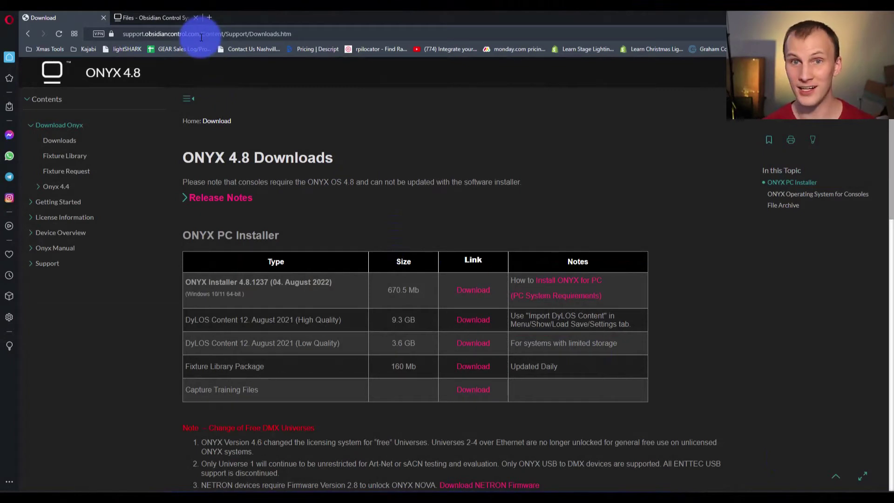
# Open the Capture training files page and download ONYX 4.6 Training Capture Presentation.zip from the 4.6 folder.
pyautogui.moveTo(142, 368); pyautogui.dragTo(180, 393)
pyautogui.click(278, 398)
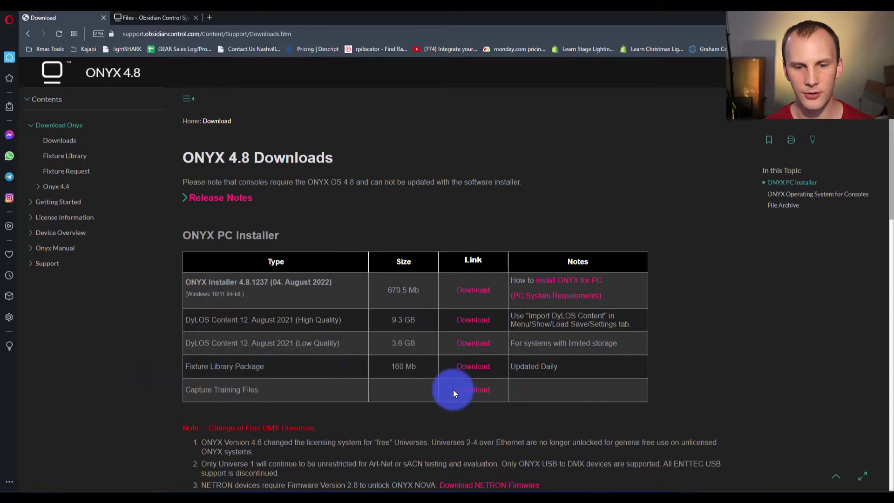
pyautogui.click(142, 18)
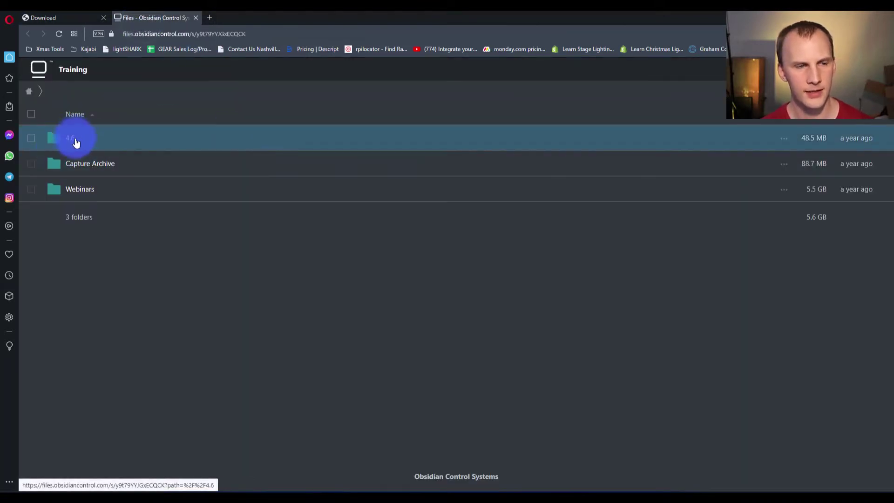
pyautogui.click(75, 139)
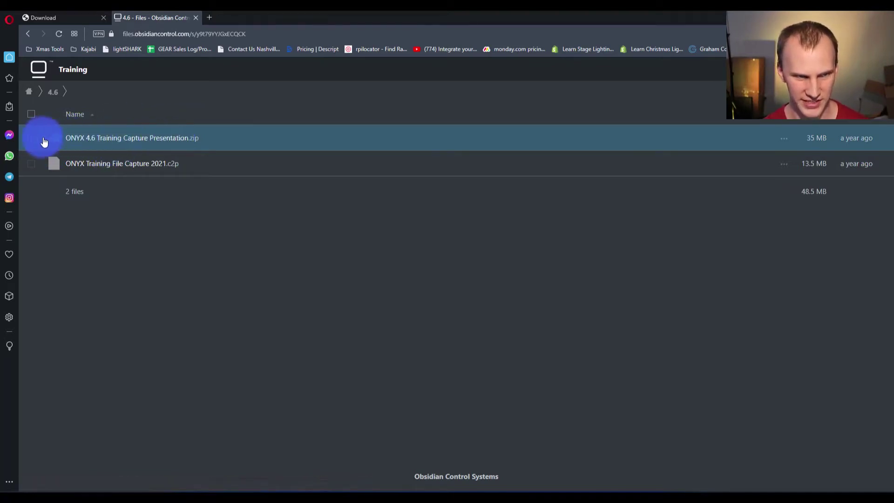
pyautogui.click(76, 139)
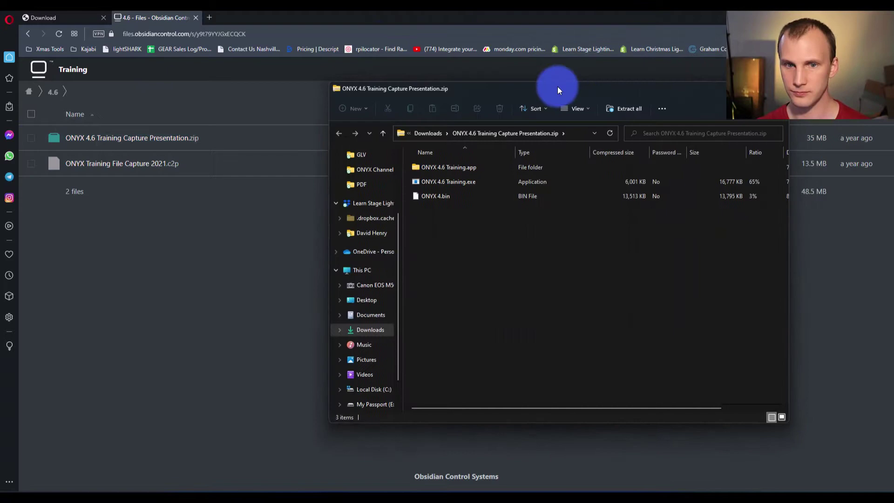
# Extract the whole training archive to its default Downloads folder and launch ONYX 4.6 Training.exe.
pyautogui.click(632, 110)
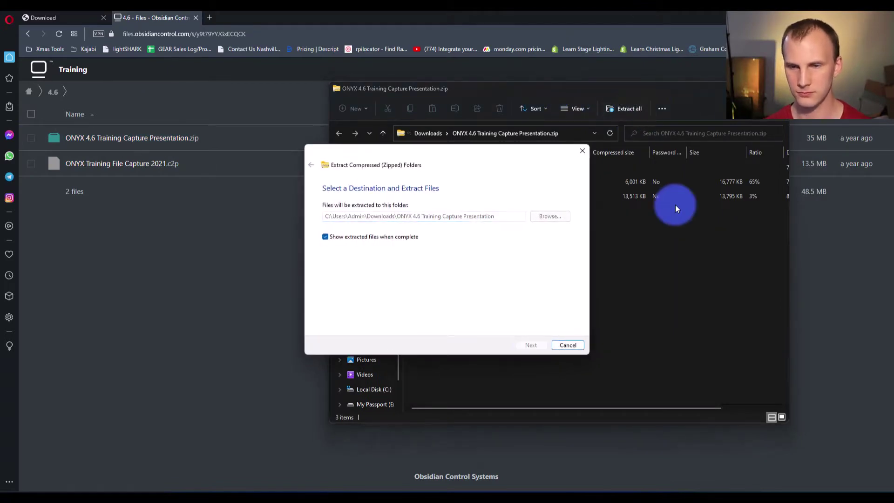
pyautogui.press('Return')
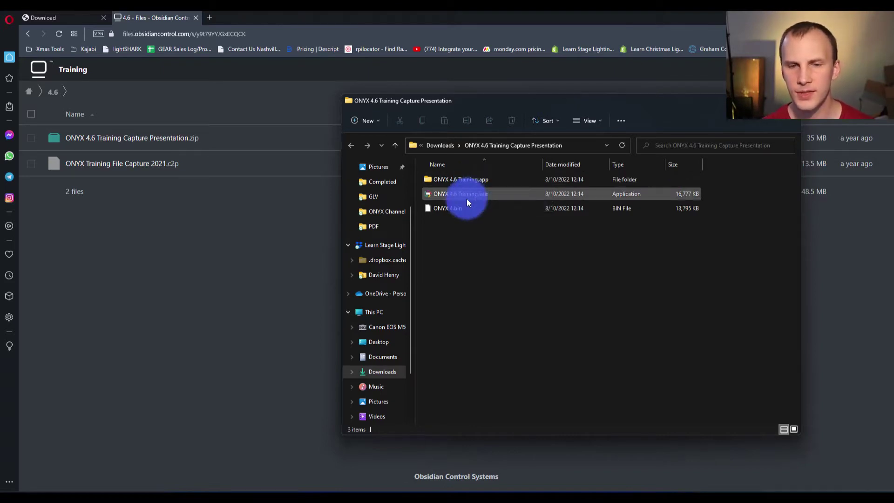
pyautogui.click(468, 200)
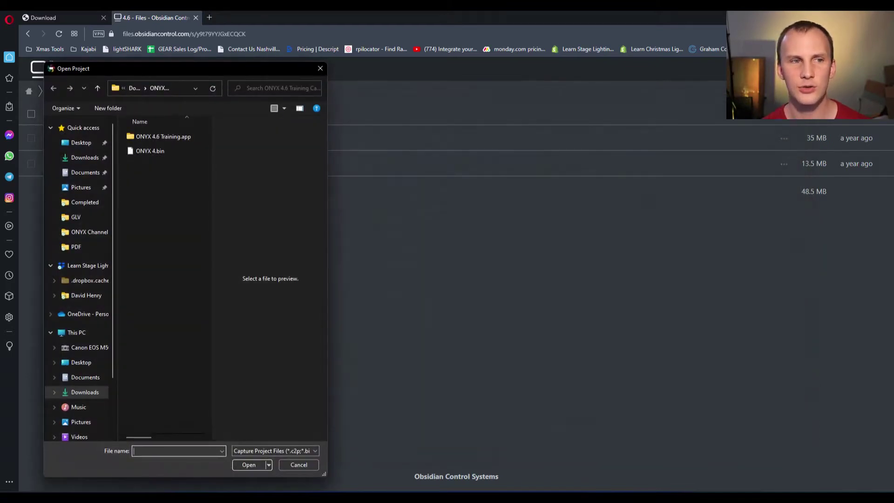
# Open the ONYX 4.bin project and switch the stage view to Live.
pyautogui.moveTo(329, 104); pyautogui.dragTo(693, 186)
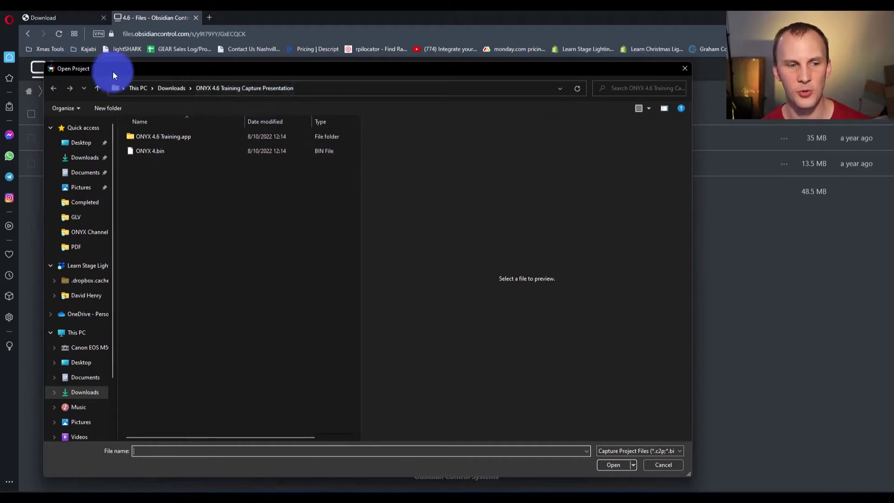
pyautogui.doubleClick(155, 149)
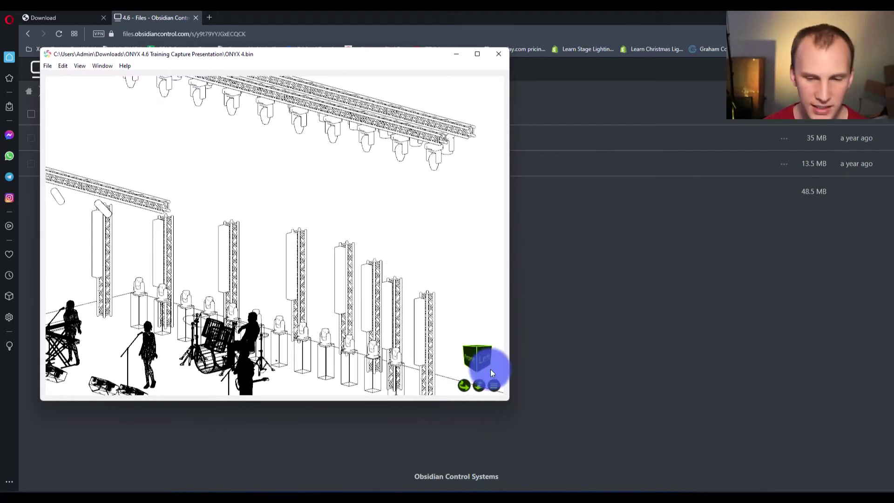
pyautogui.click(495, 386)
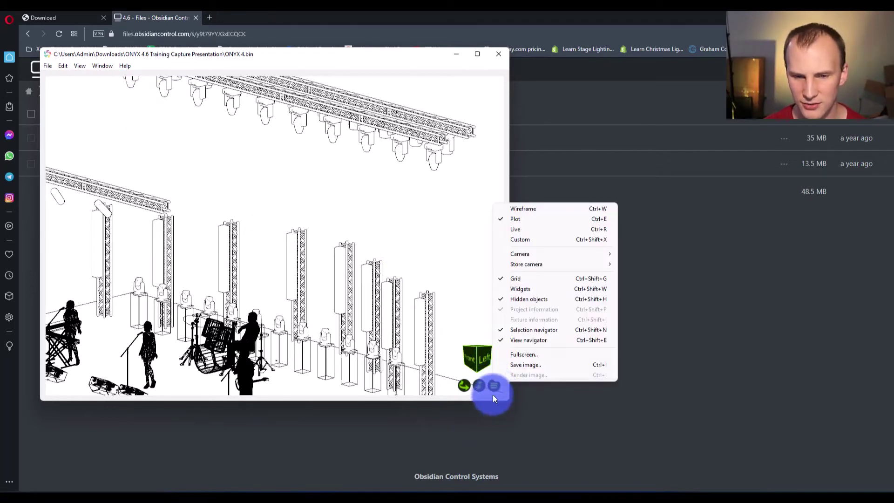
pyautogui.click(546, 230)
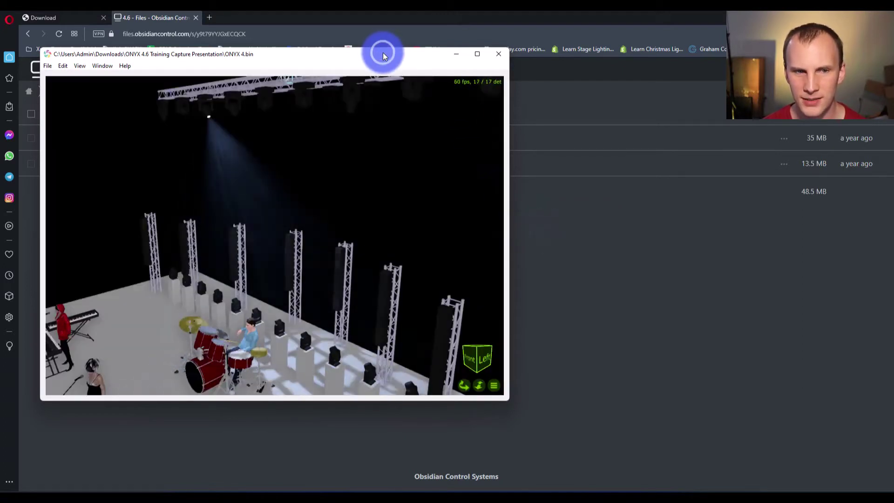
# Enlarge the Capture presentation window and move it onto the neighbouring display.
pyautogui.moveTo(383, 55); pyautogui.dragTo(444, 34)
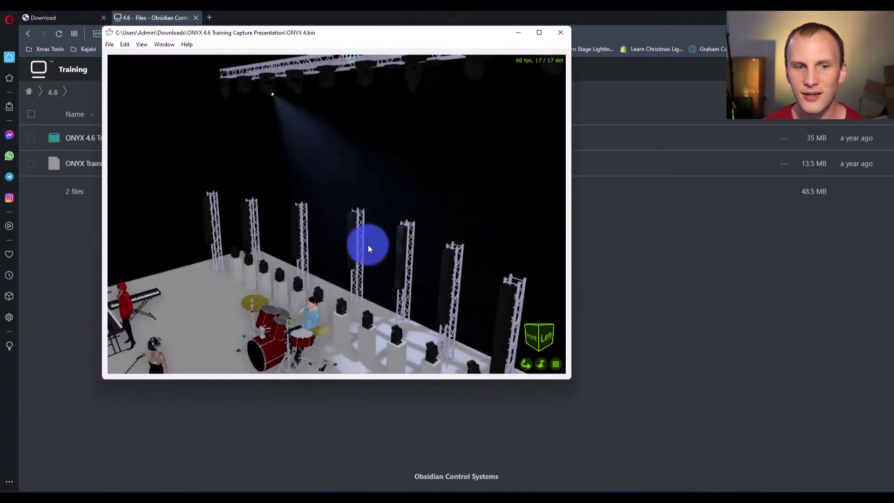
pyautogui.moveTo(570, 378); pyautogui.dragTo(723, 449)
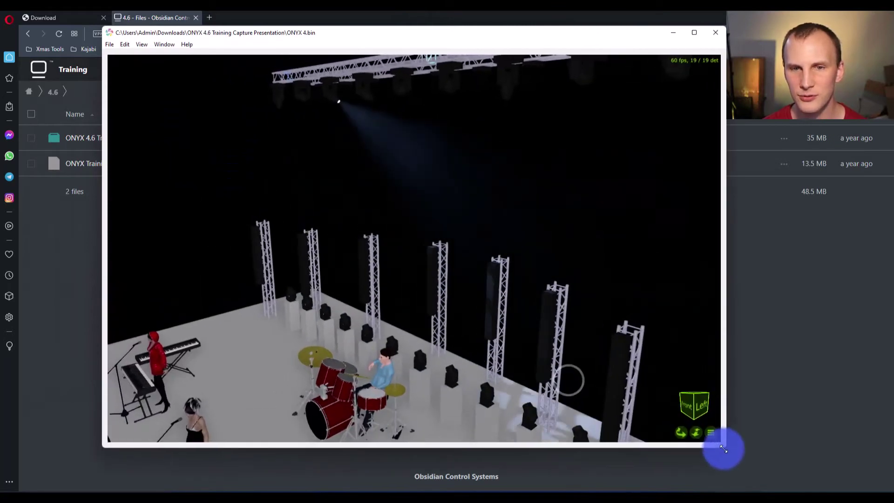
pyautogui.moveTo(389, 34); pyautogui.dragTo(893, 42)
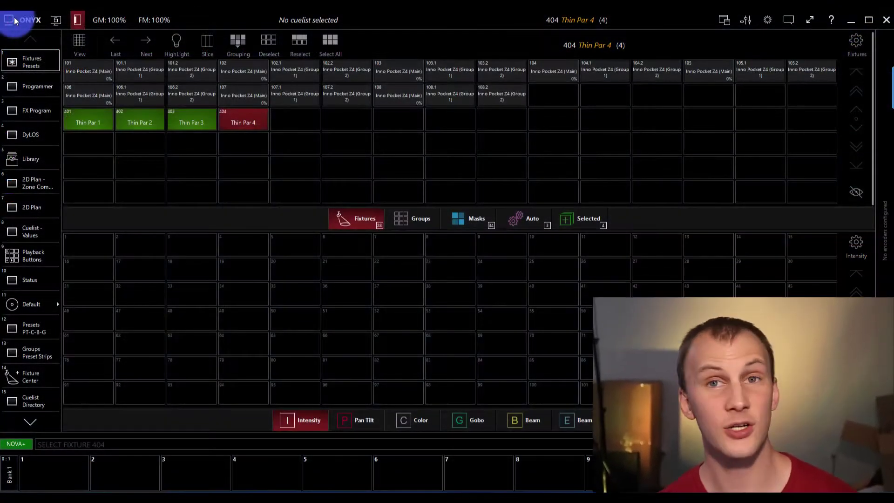
# Start loading a show in ONYX and browse to the Documents > Obsidian > Onyx folder.
pyautogui.click(15, 20)
pyautogui.click(148, 126)
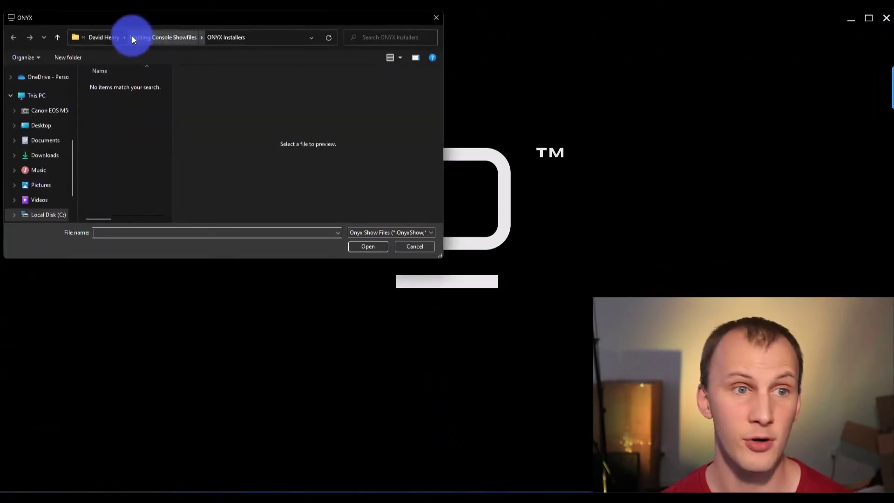
pyautogui.scroll(4, 47, 116)
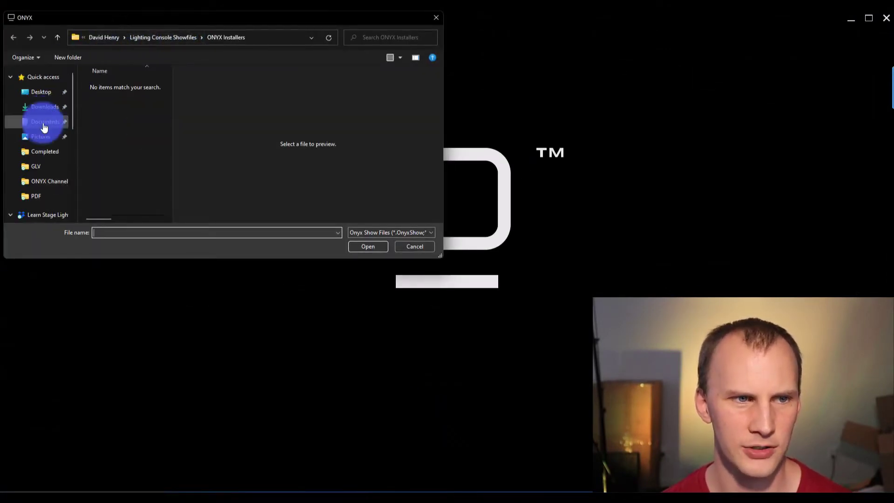
pyautogui.click(45, 121)
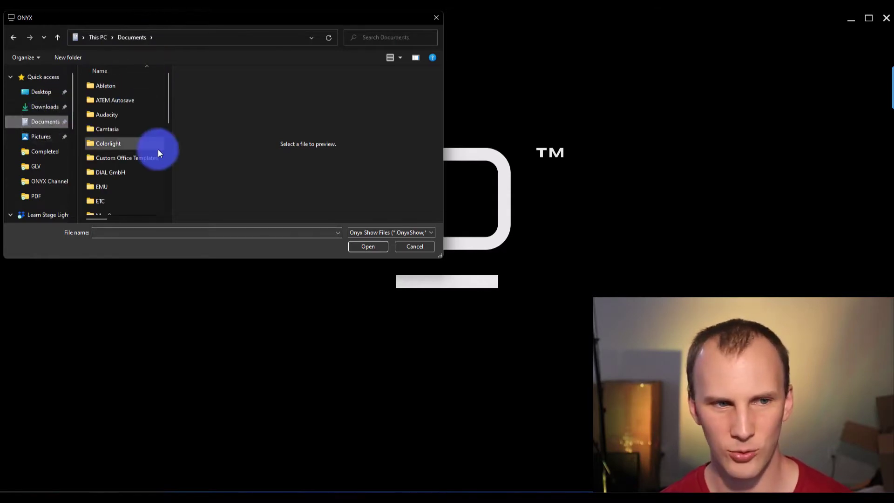
pyautogui.scroll(-10, 158, 149)
pyautogui.scroll(10, 158, 150)
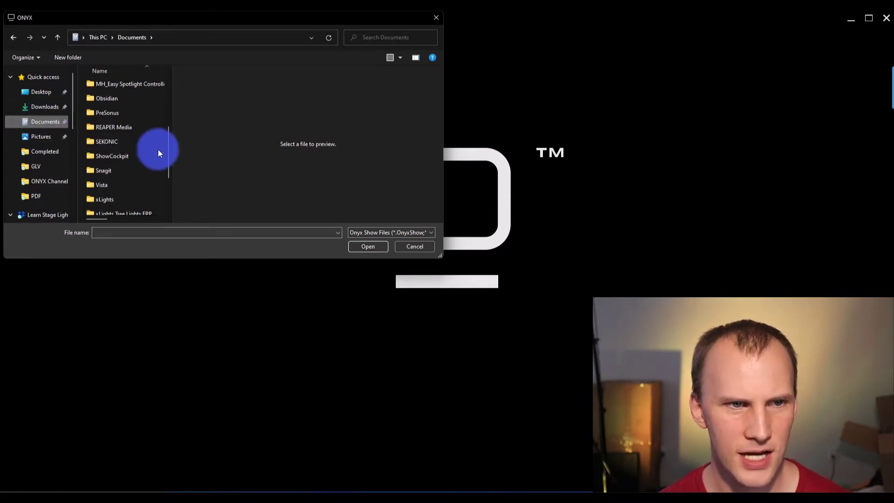
pyautogui.doubleClick(114, 98)
pyautogui.click(108, 86)
pyautogui.doubleClick(108, 86)
# Load ONYX 4.6 Training.OnyxShow from the Samples folder and dismiss the CITP notification.
pyautogui.scroll(-10, 108, 86)
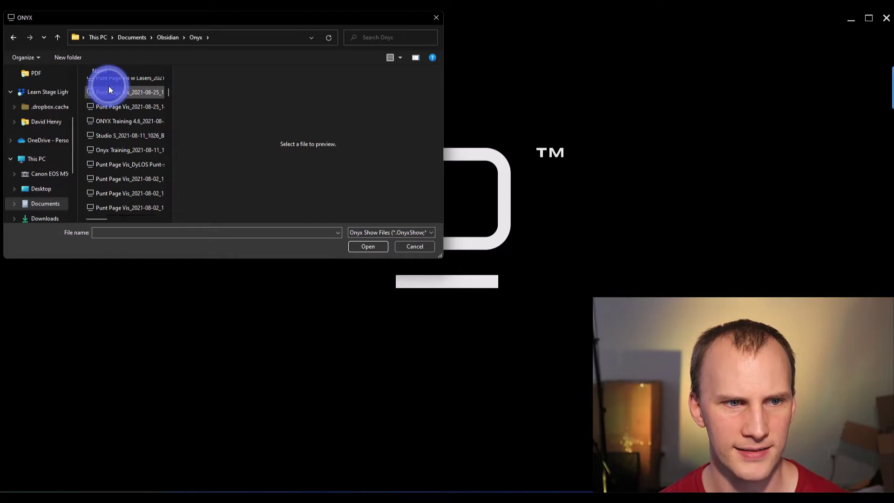
pyautogui.scroll(-5, 113, 173)
pyautogui.doubleClick(124, 195)
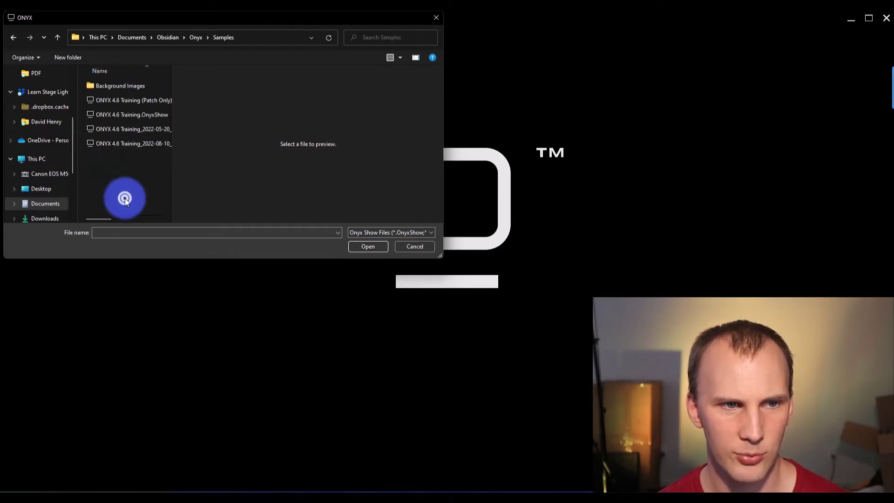
pyautogui.click(124, 116)
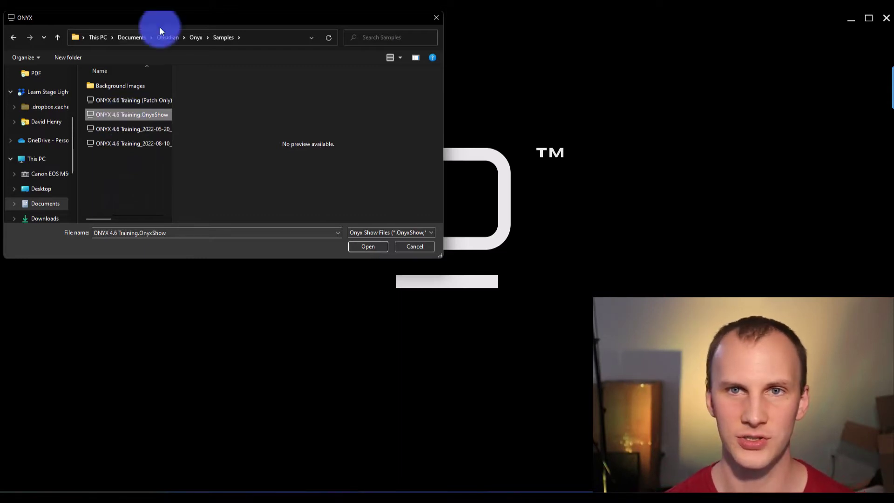
pyautogui.click(196, 37)
pyautogui.doubleClick(98, 202)
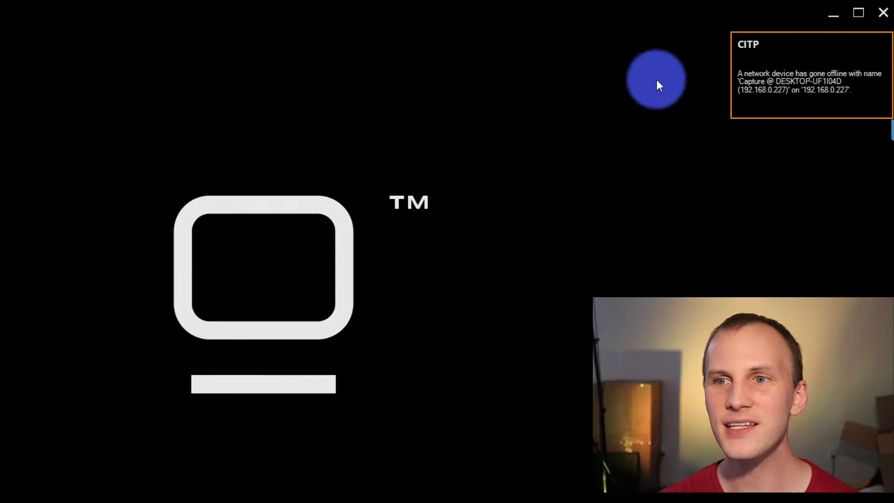
pyautogui.click(807, 94)
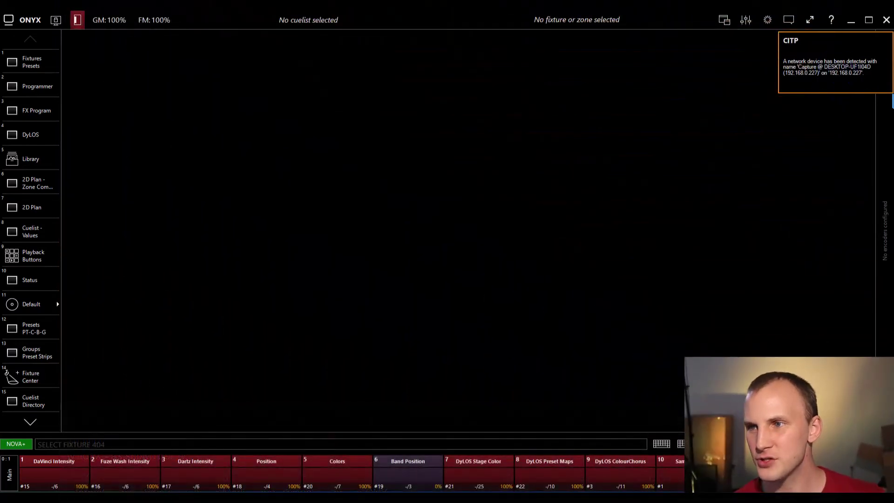
# Check the CITP network settings for the Capture device connection, and return to the workspace.
pyautogui.moveTo(891, 24); pyautogui.dragTo(527, 52)
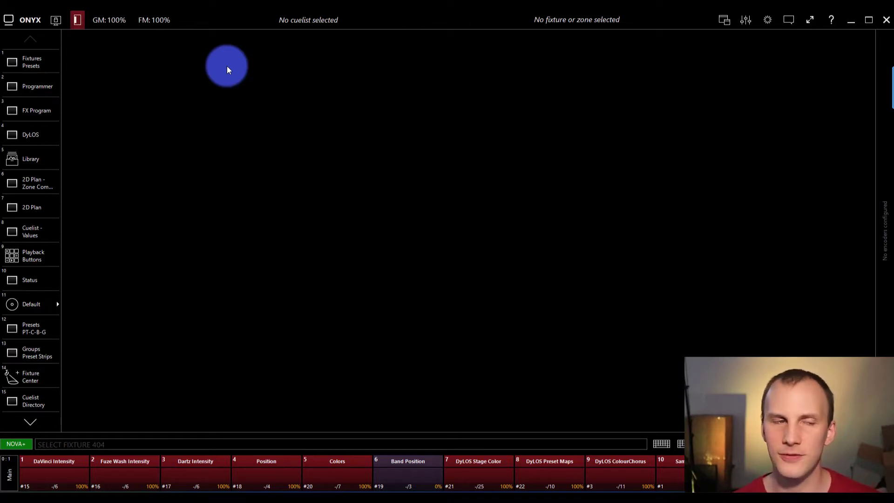
pyautogui.click(8, 20)
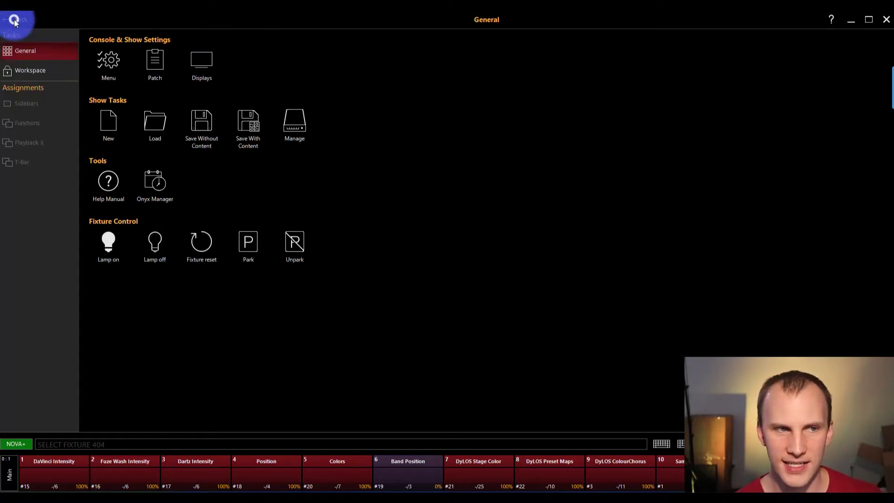
pyautogui.click(107, 68)
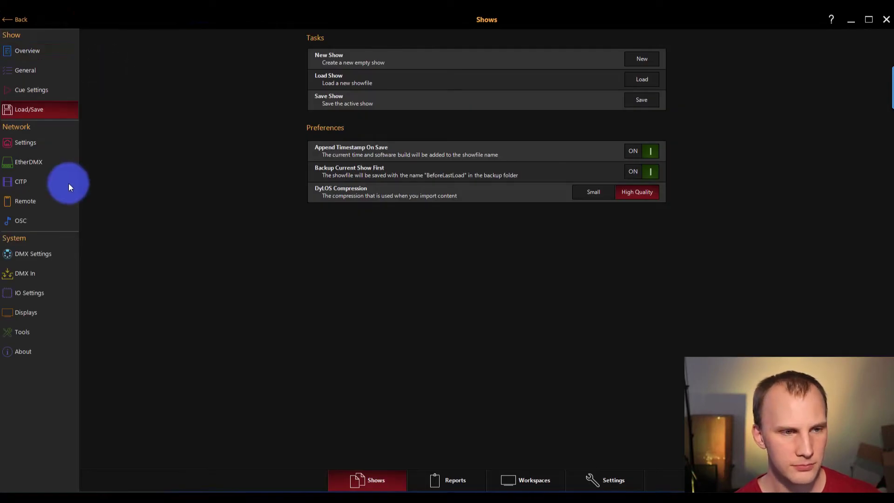
pyautogui.click(24, 188)
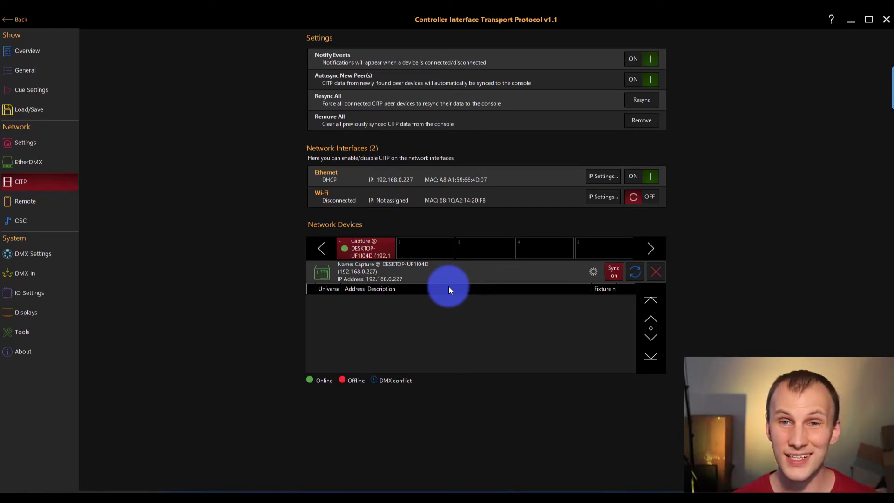
pyautogui.click(28, 20)
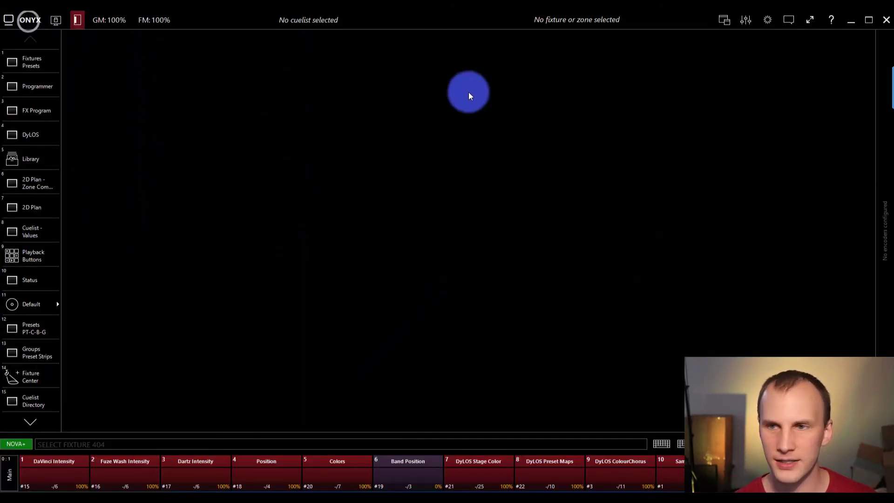
# Arrange a reduced ONYX window side by side with the Capture window and frame the whole stage from the front.
pyautogui.click(870, 21)
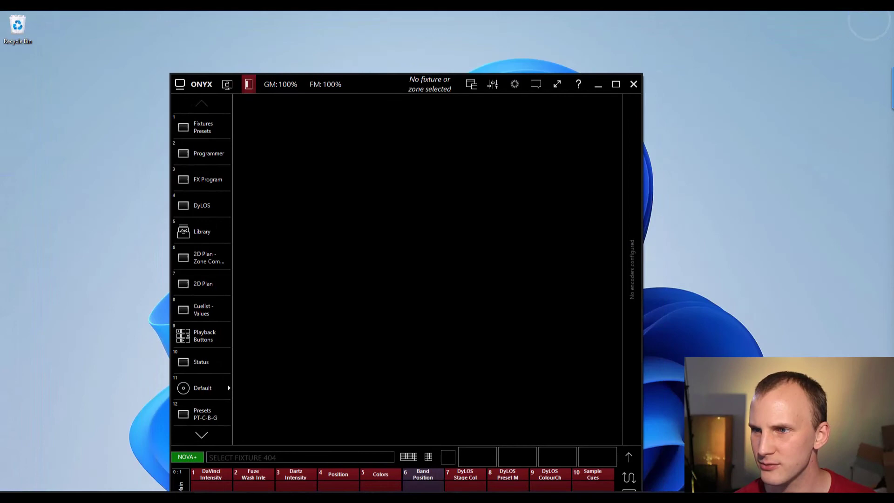
pyautogui.moveTo(876, 28); pyautogui.dragTo(537, 33)
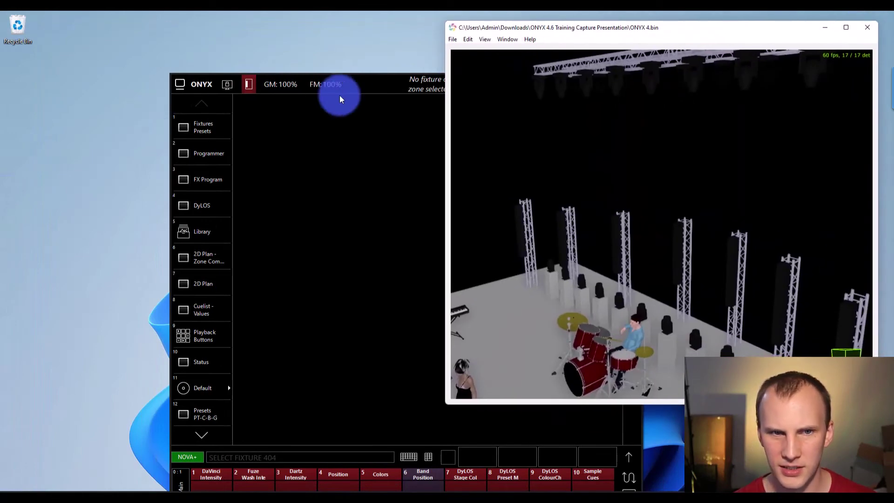
pyautogui.moveTo(360, 84); pyautogui.dragTo(191, 21)
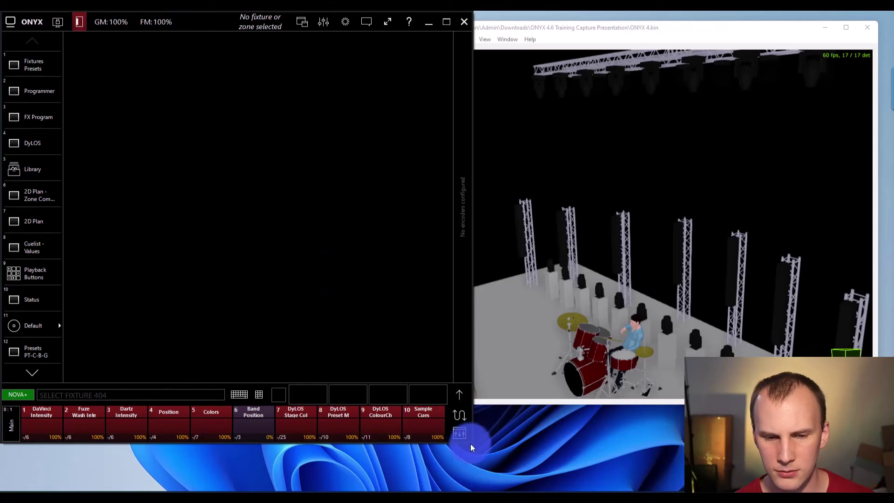
pyautogui.moveTo(472, 443); pyautogui.dragTo(510, 486)
pyautogui.click(653, 259)
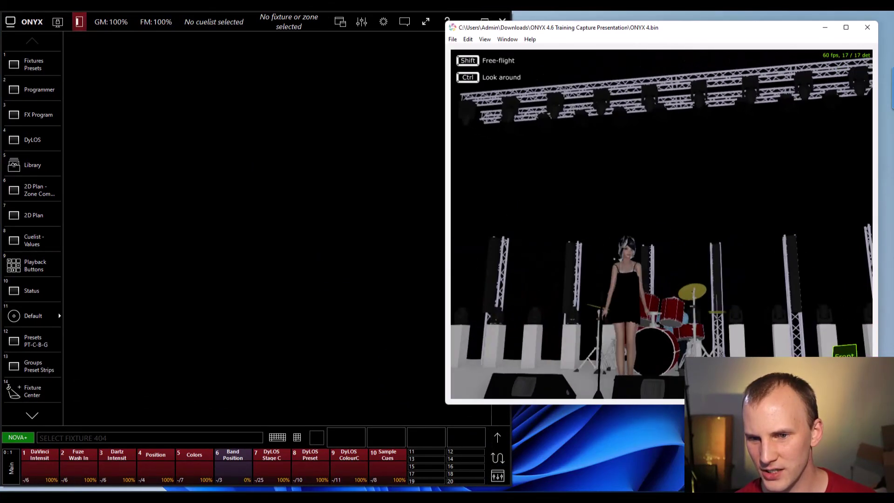
pyautogui.click(637, 222)
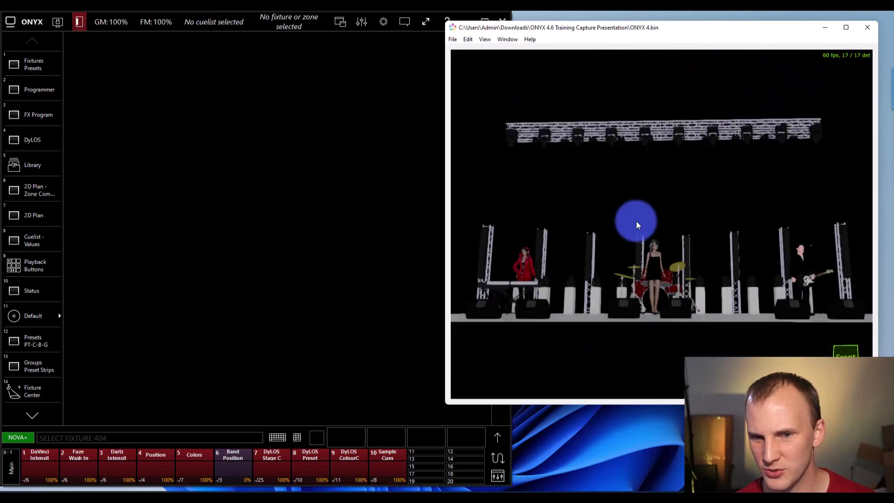
# Show the fixture presets workspace and select Artiste DaVinci fixtures 101 to 108 with HighLight switched on.
pyautogui.click(29, 58)
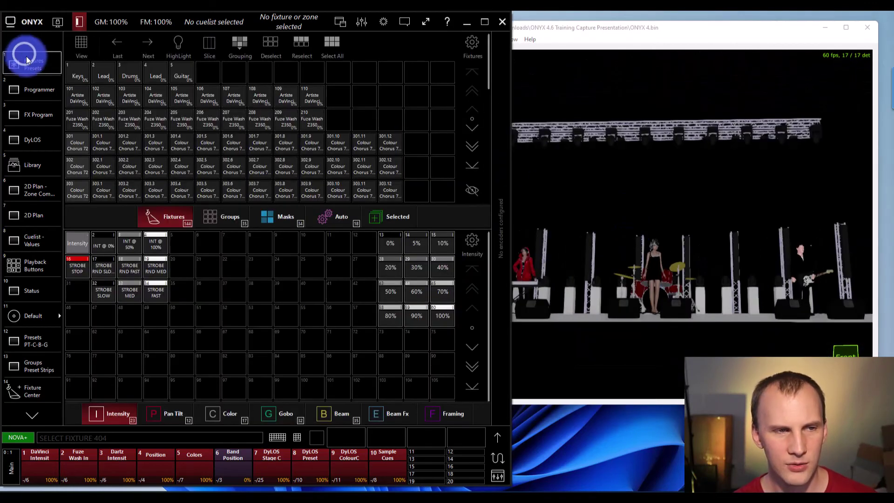
pyautogui.click(78, 96)
pyautogui.click(180, 44)
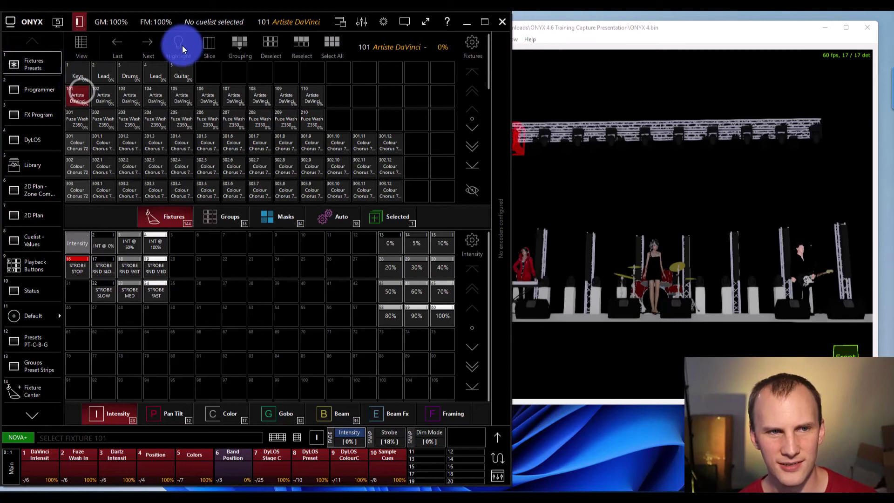
pyautogui.click(104, 98)
pyautogui.click(130, 98)
pyautogui.click(158, 99)
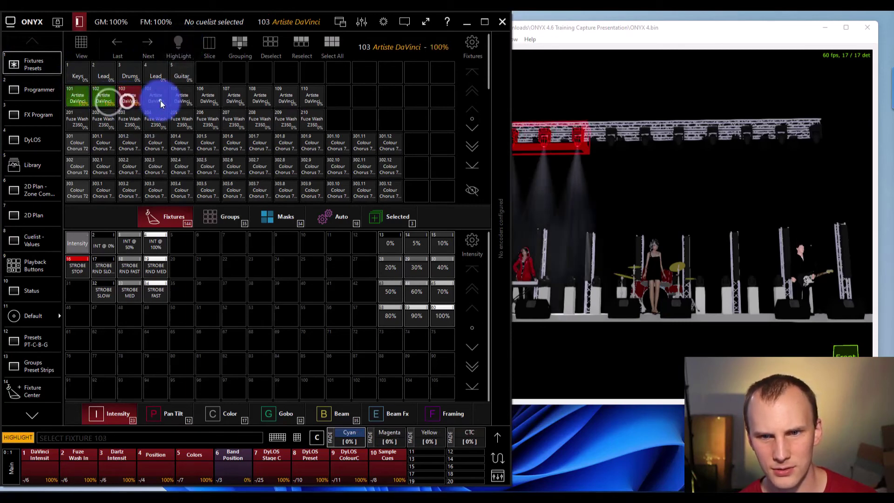
pyautogui.click(187, 101)
pyautogui.click(208, 98)
pyautogui.click(232, 97)
pyautogui.click(263, 97)
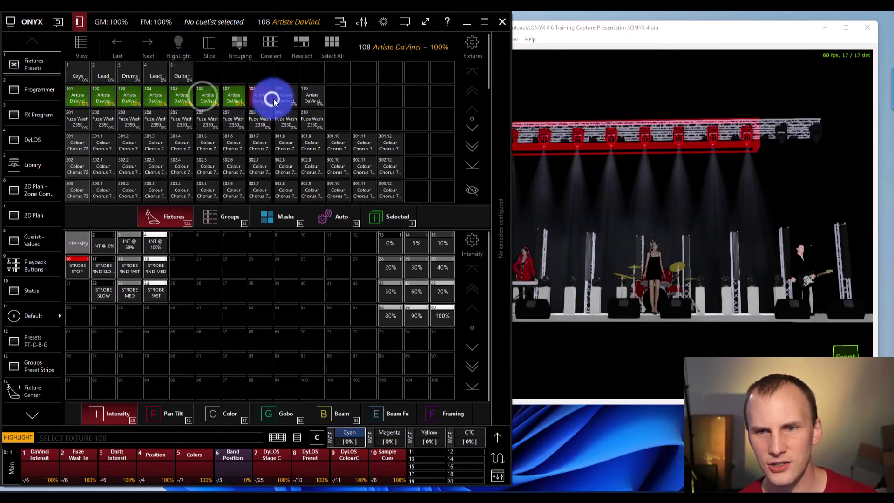
# Start playback of the Sample Cues cuelist from its playback controls.
pyautogui.click(380, 463)
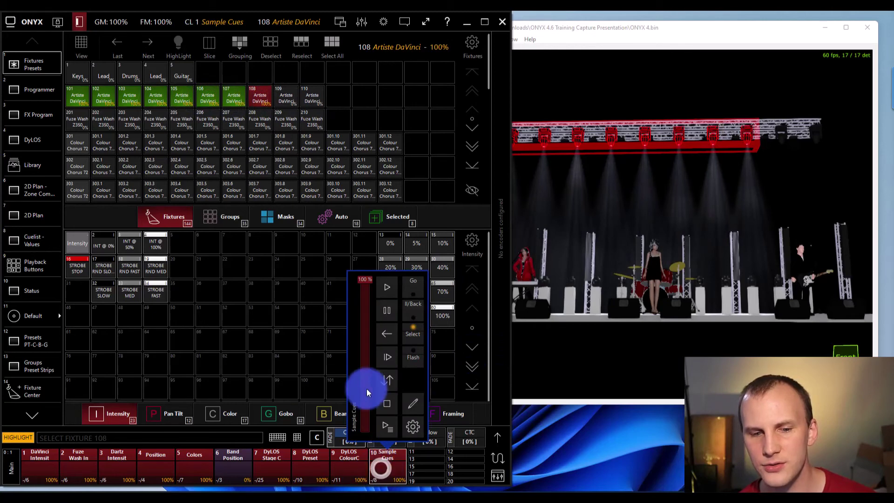
pyautogui.click(389, 293)
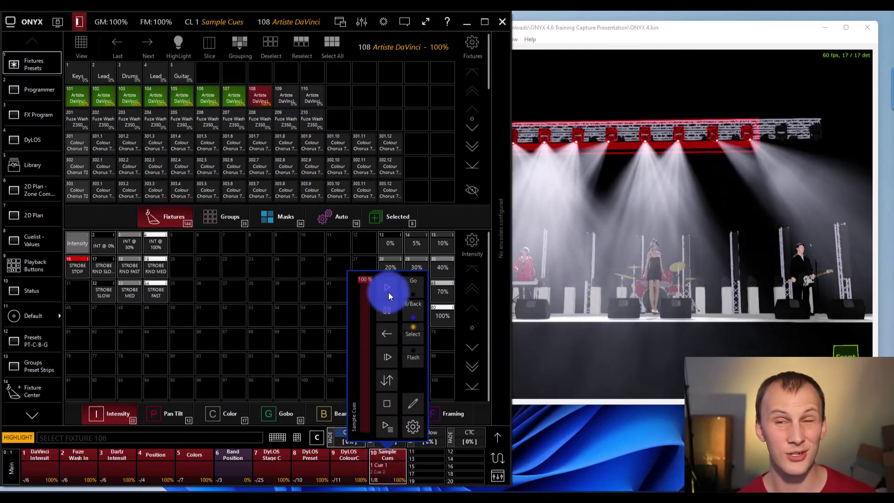